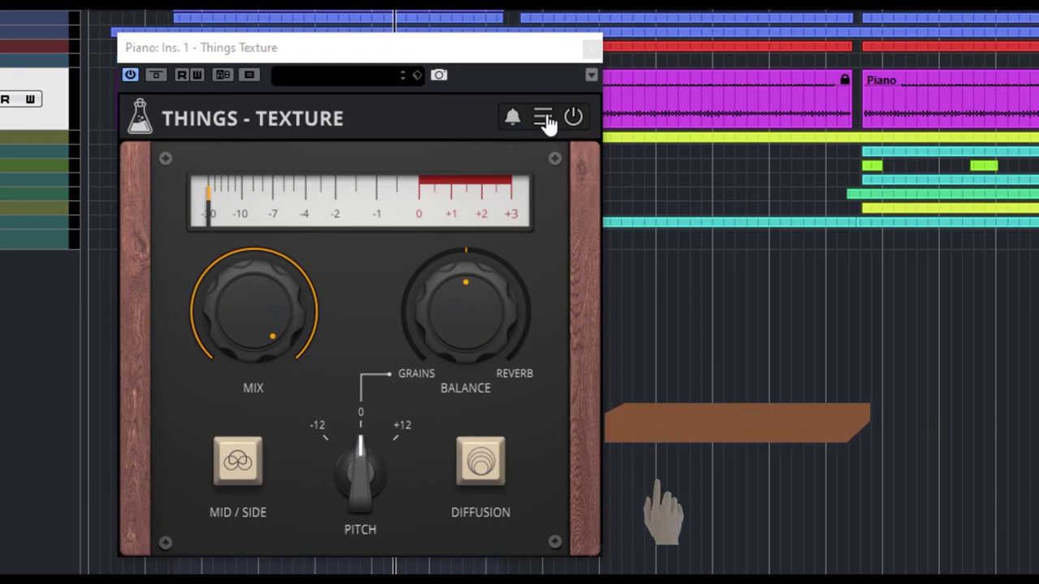
{"action": "left_click", "coordinate": [546, 120]}
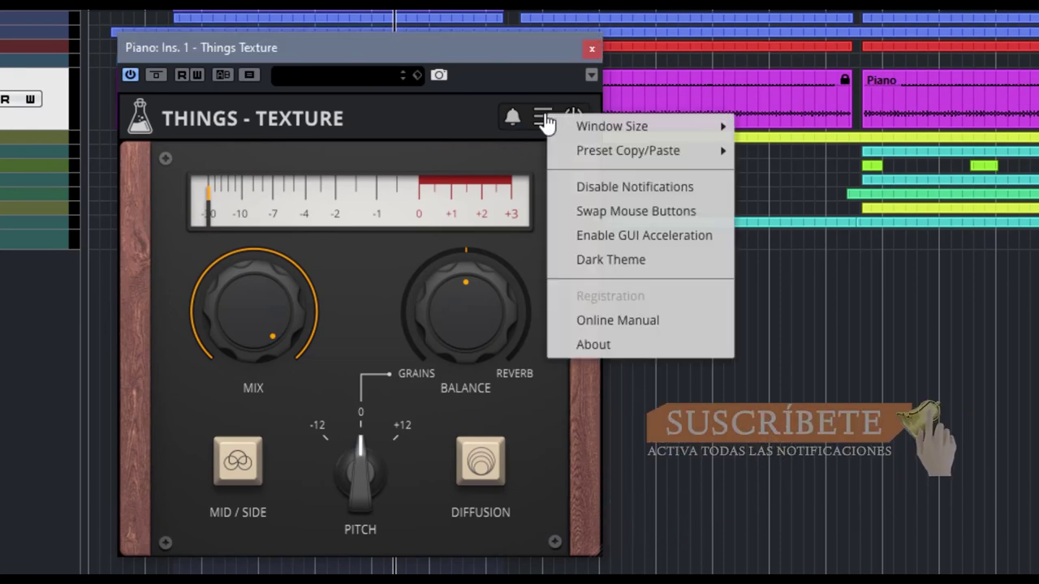
{"action": "mouse_move", "coordinate": [577, 137]}
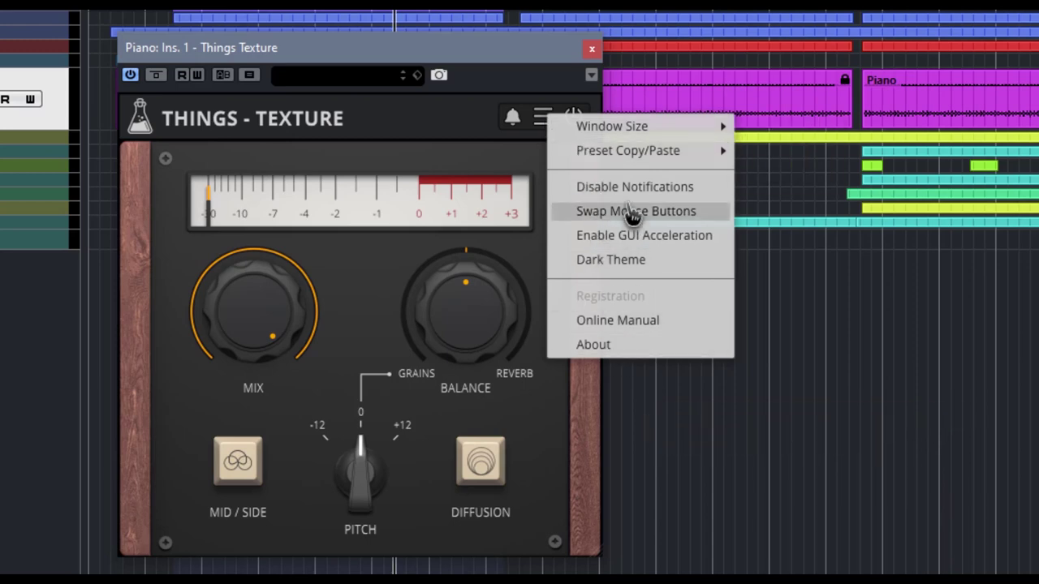
{"action": "mouse_move", "coordinate": [623, 163]}
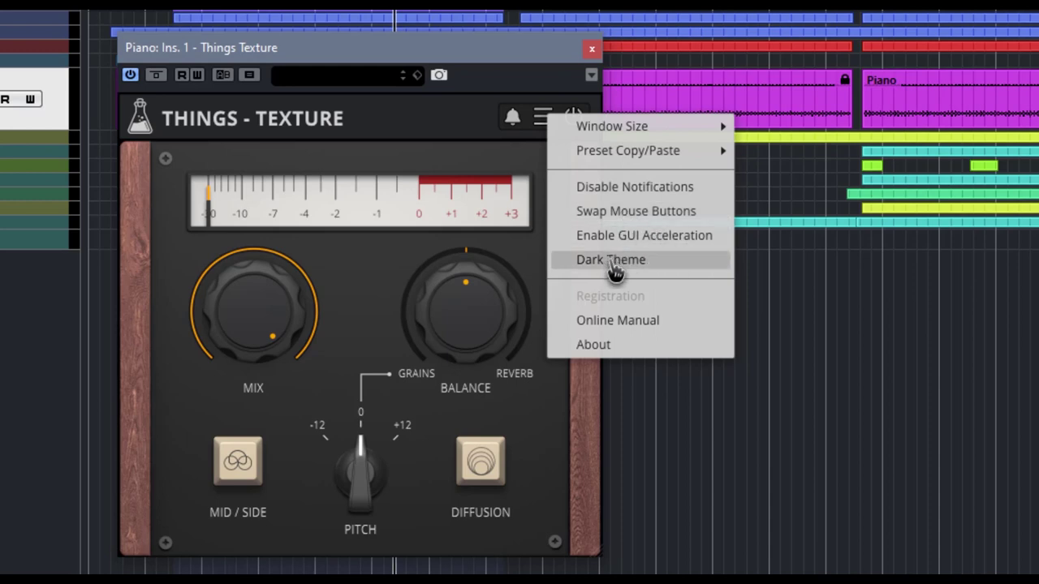
{"action": "left_click", "coordinate": [484, 87]}
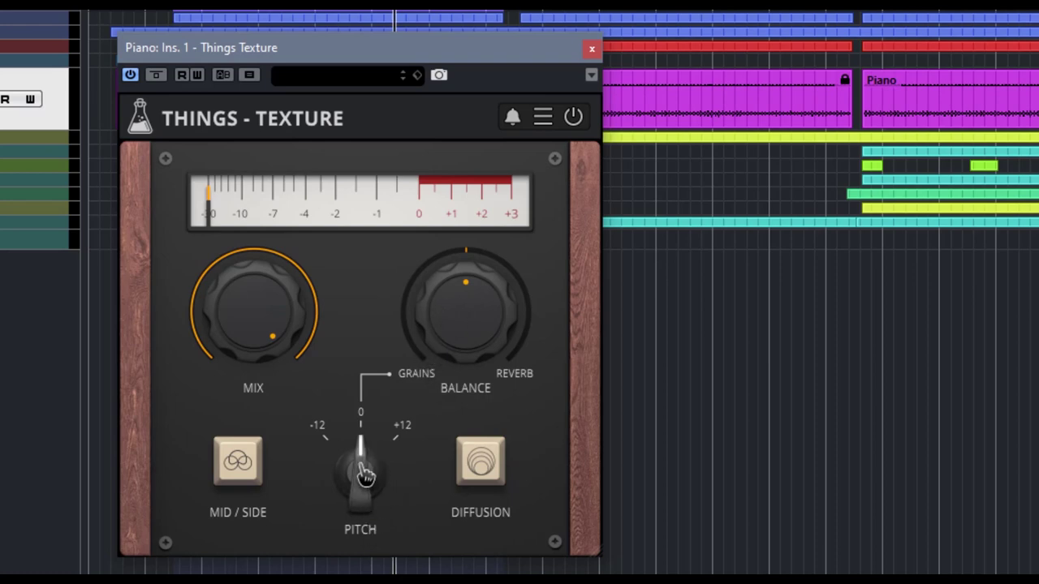
{"action": "left_click", "coordinate": [491, 463]}
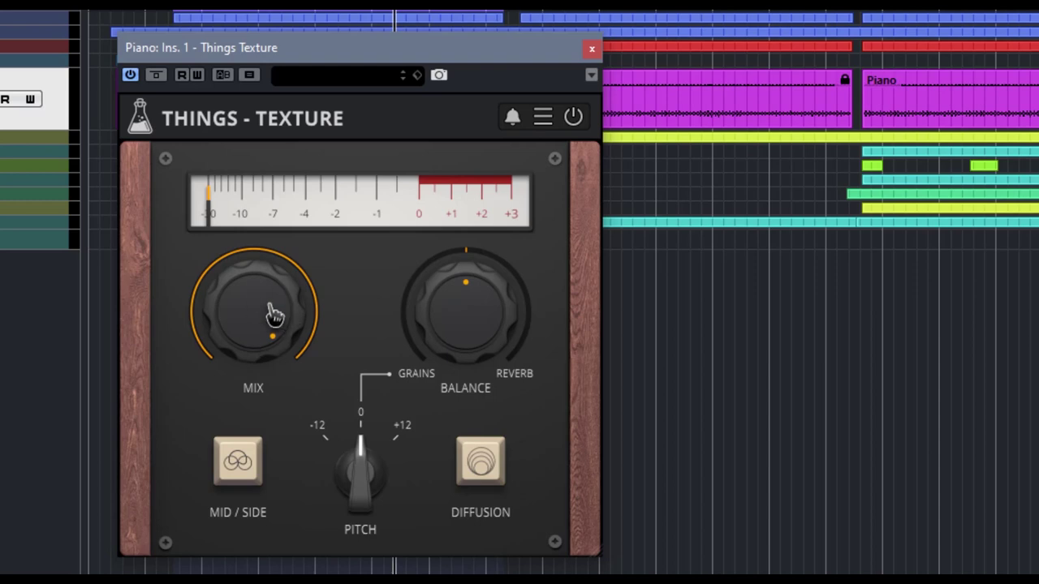
Shift the balance to 66% toward reverb with the mix at 100%, and switch Mid/Side on and back off
{"action": "left_click_drag", "start_coordinate": [250, 308], "coordinate": [280, 240]}
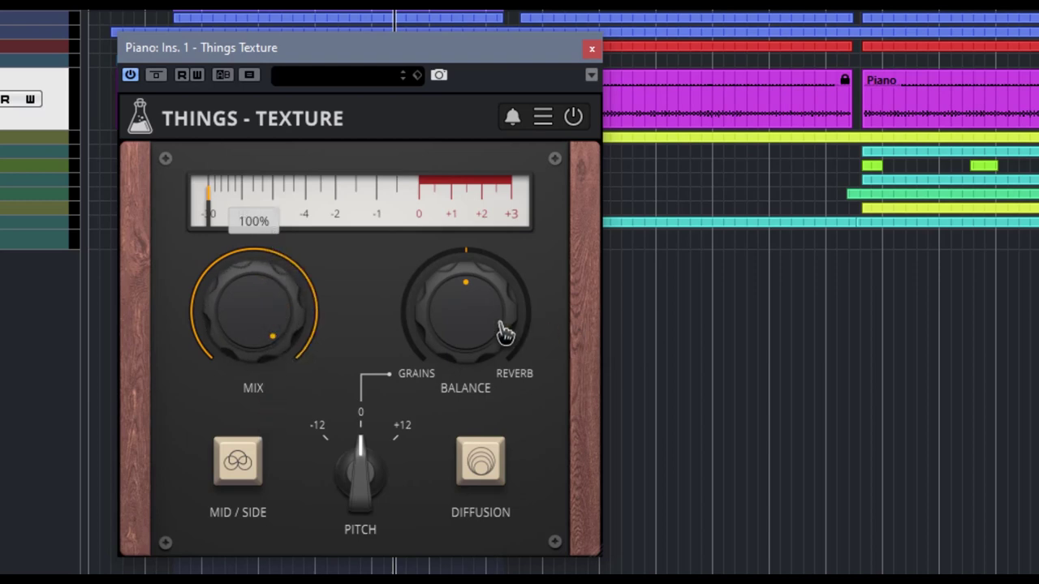
{"action": "left_click_drag", "start_coordinate": [487, 327], "coordinate": [495, 288]}
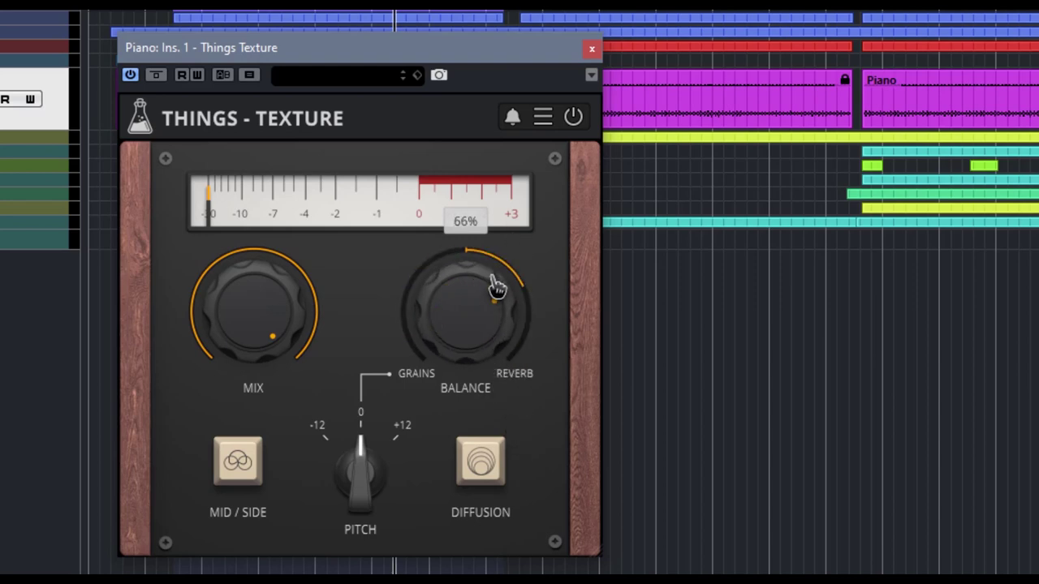
{"action": "left_click", "coordinate": [237, 471]}
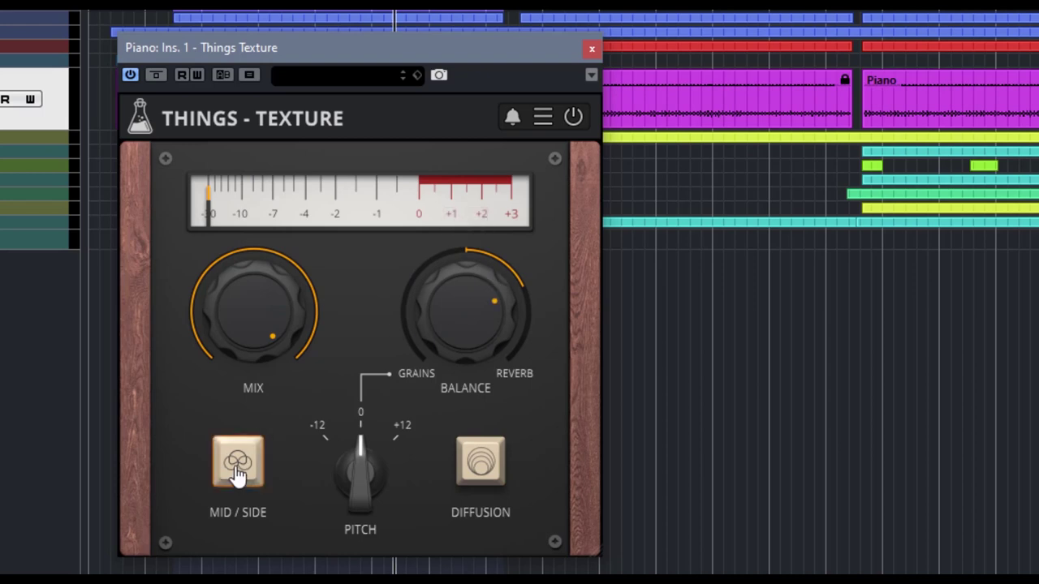
{"action": "left_click", "coordinate": [239, 474]}
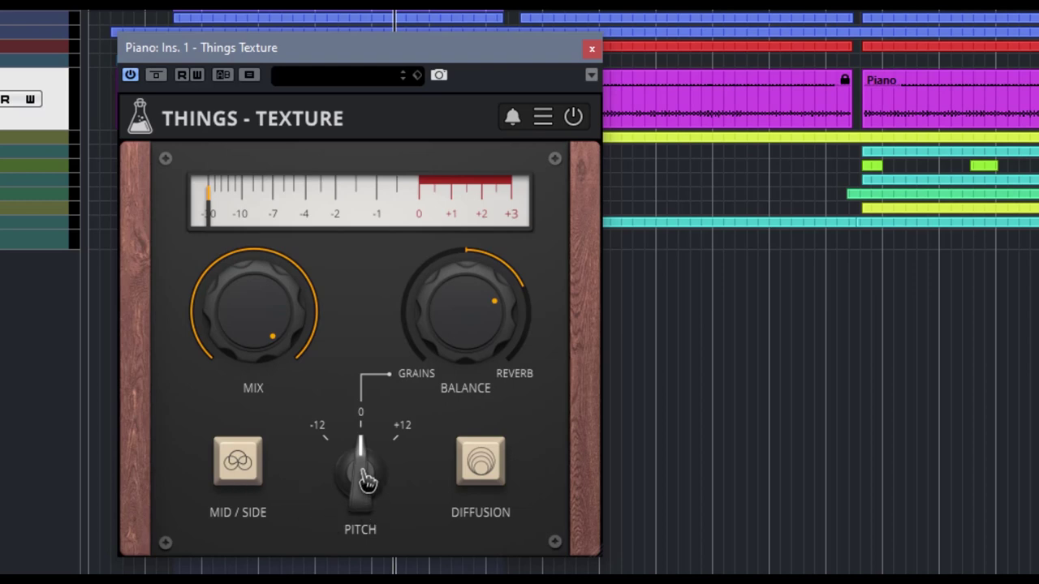
Try the grains pitch at +12 with the balance slightly toward grains, and return the pitch to 0
{"action": "left_click_drag", "start_coordinate": [367, 482], "coordinate": [398, 394]}
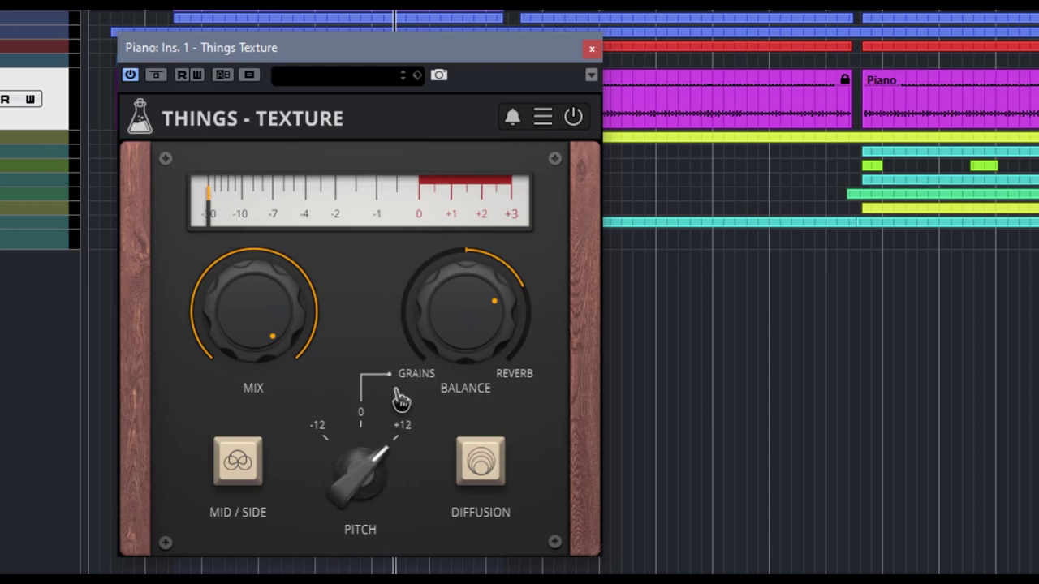
{"action": "left_click_drag", "start_coordinate": [447, 318], "coordinate": [471, 320]}
{"action": "left_click_drag", "start_coordinate": [365, 480], "coordinate": [370, 525]}
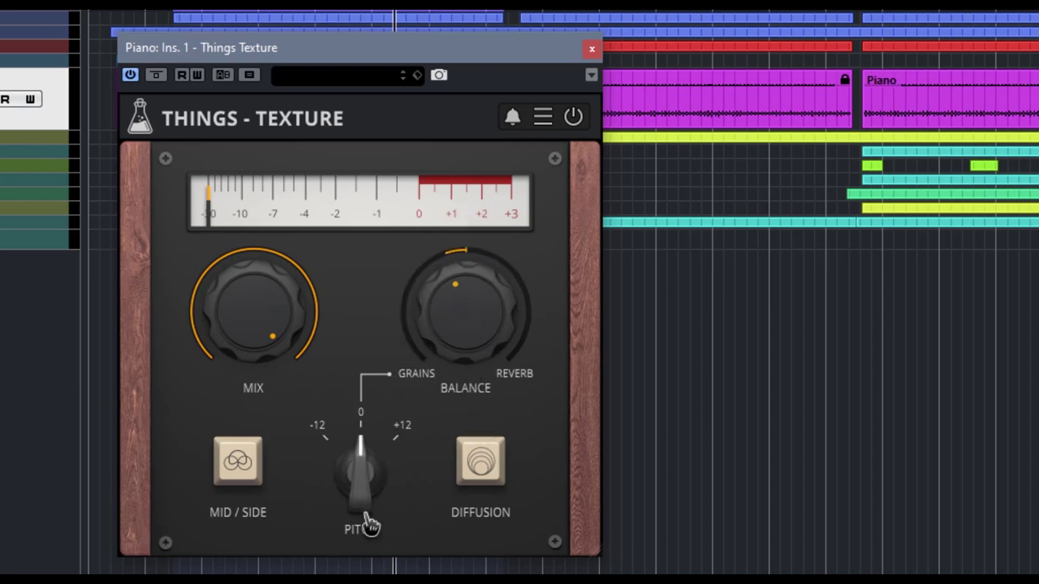
Toggle Diffusion on and off, leaving it on, and briefly check the plugin's preset browser
{"action": "left_click", "coordinate": [476, 476]}
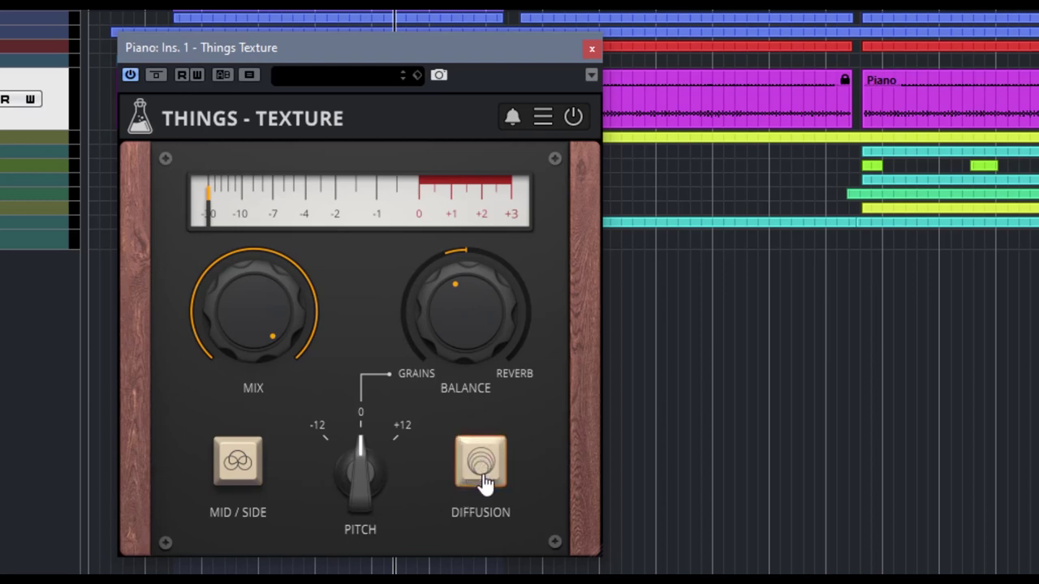
{"action": "left_click", "coordinate": [482, 471]}
{"action": "left_click", "coordinate": [484, 474]}
{"action": "left_click", "coordinate": [336, 86]}
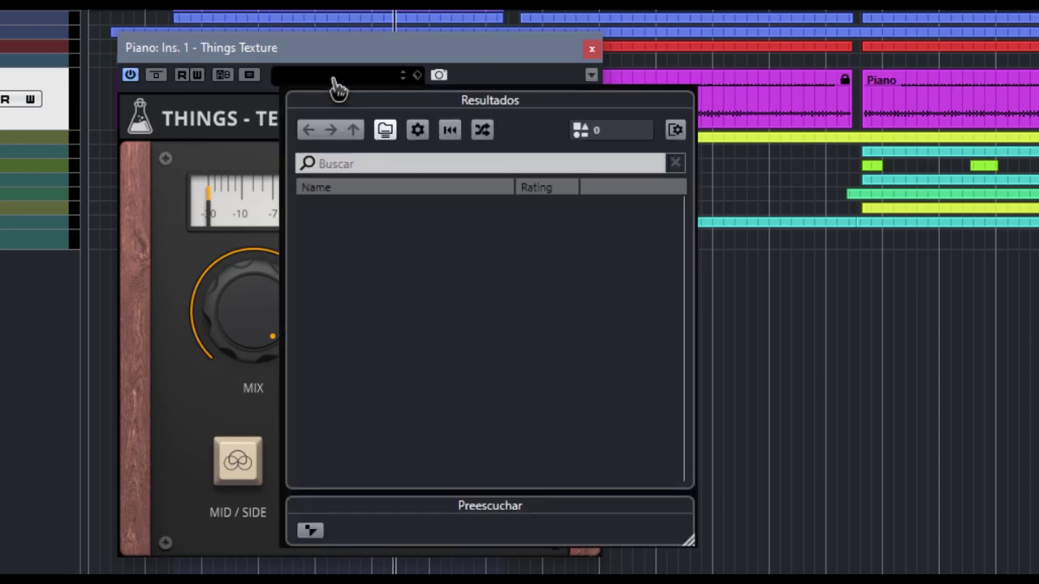
{"action": "left_click", "coordinate": [335, 86]}
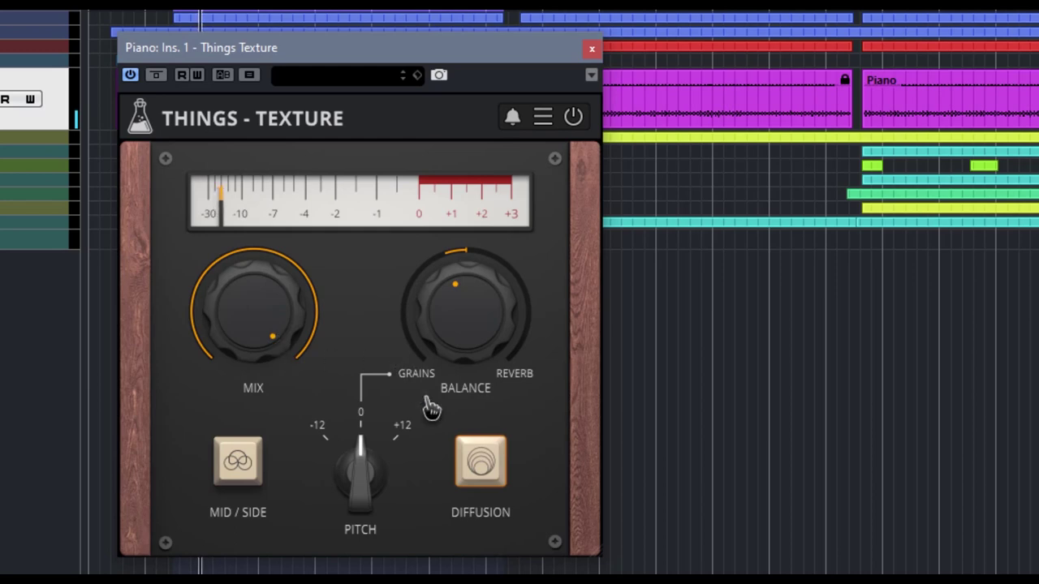
Raise the balance to about 92% toward reverb and compare Diffusion and Mid/Side on and off, leaving both off
{"action": "left_click_drag", "start_coordinate": [454, 338], "coordinate": [475, 313]}
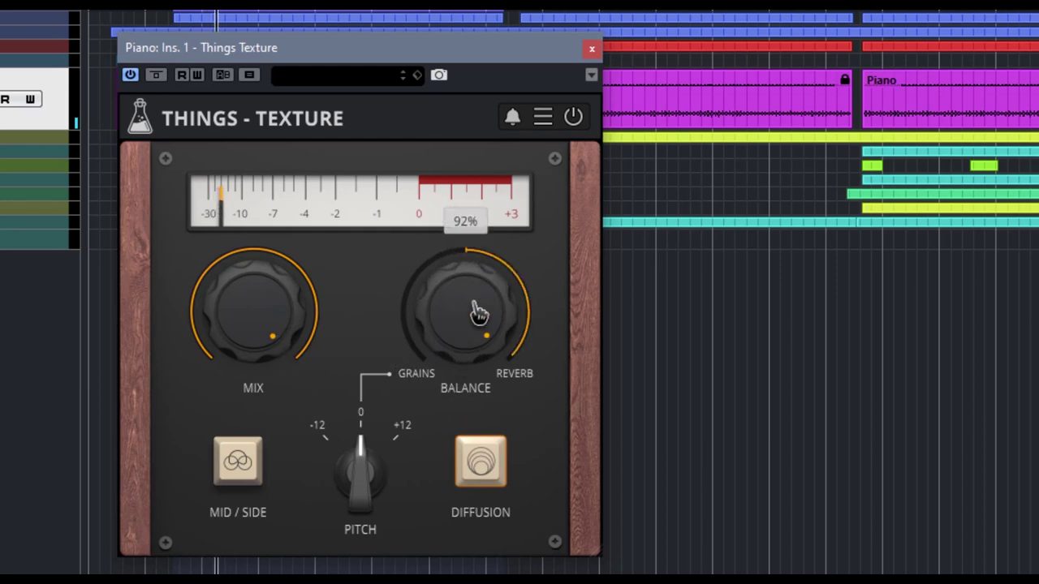
{"action": "left_click", "coordinate": [493, 485]}
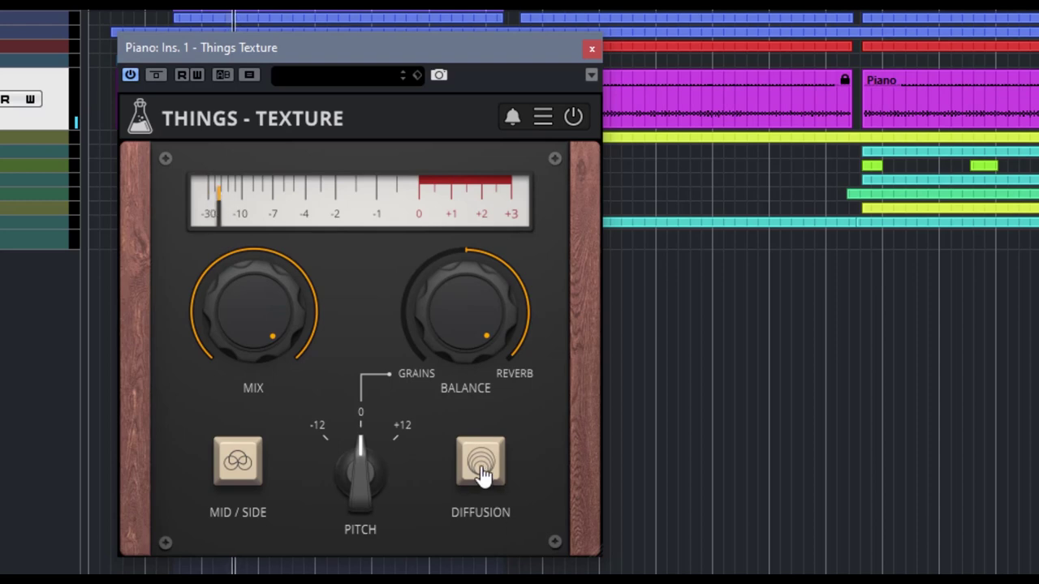
{"action": "left_click", "coordinate": [483, 477]}
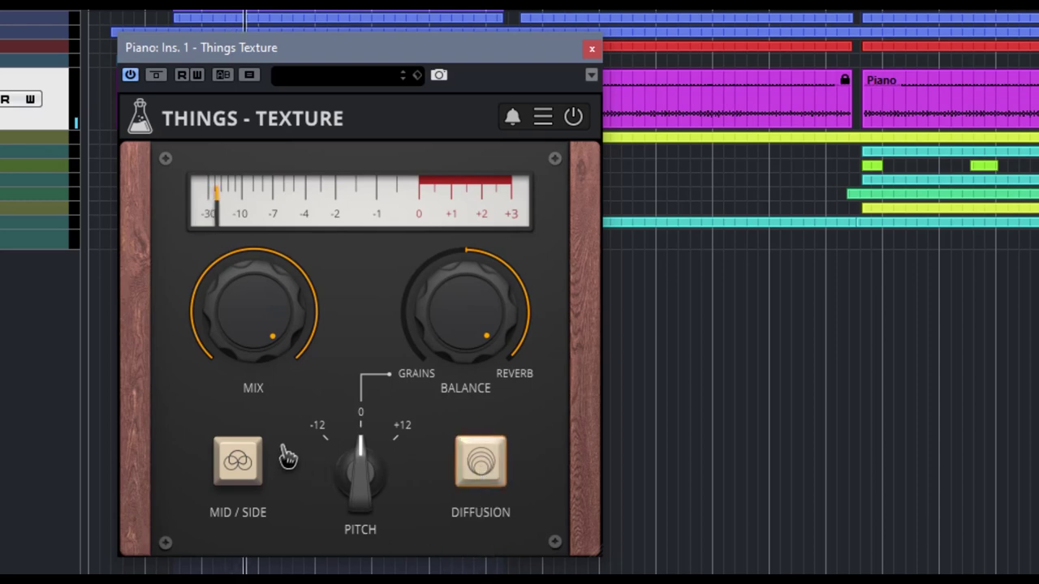
{"action": "left_click", "coordinate": [242, 461]}
{"action": "left_click", "coordinate": [233, 463]}
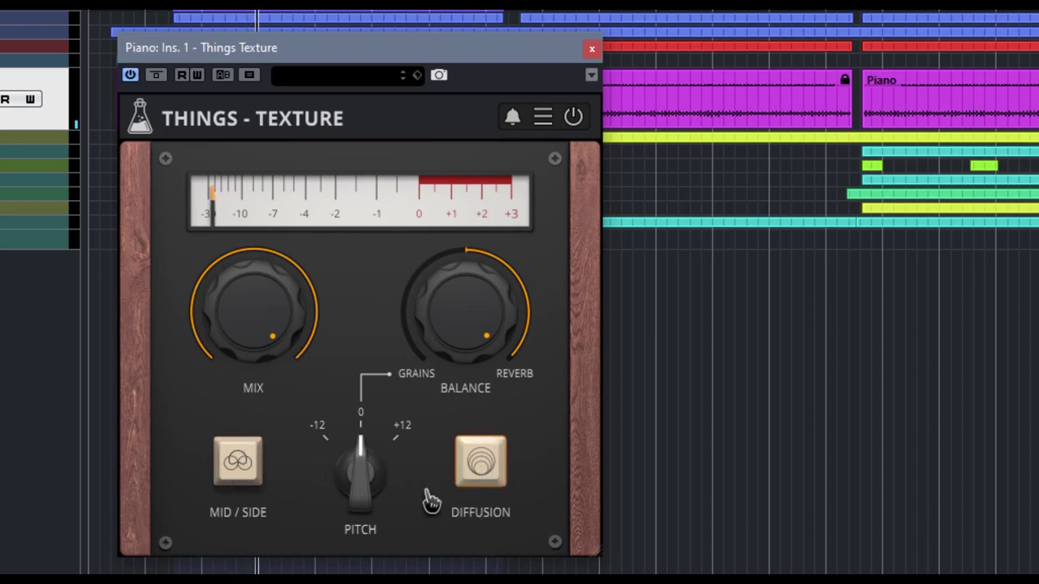
{"action": "left_click", "coordinate": [475, 471]}
Turn the balance fully toward grains, with the pitch at +12 and Diffusion enabled
{"action": "left_click_drag", "start_coordinate": [466, 297], "coordinate": [495, 550]}
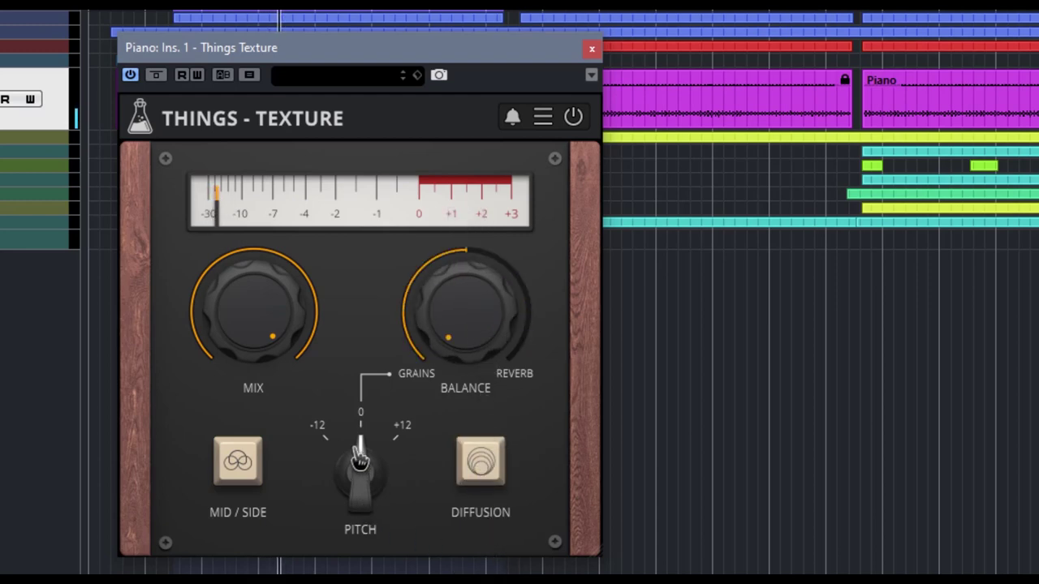
{"action": "left_click_drag", "start_coordinate": [359, 460], "coordinate": [359, 330]}
{"action": "left_click", "coordinate": [486, 475]}
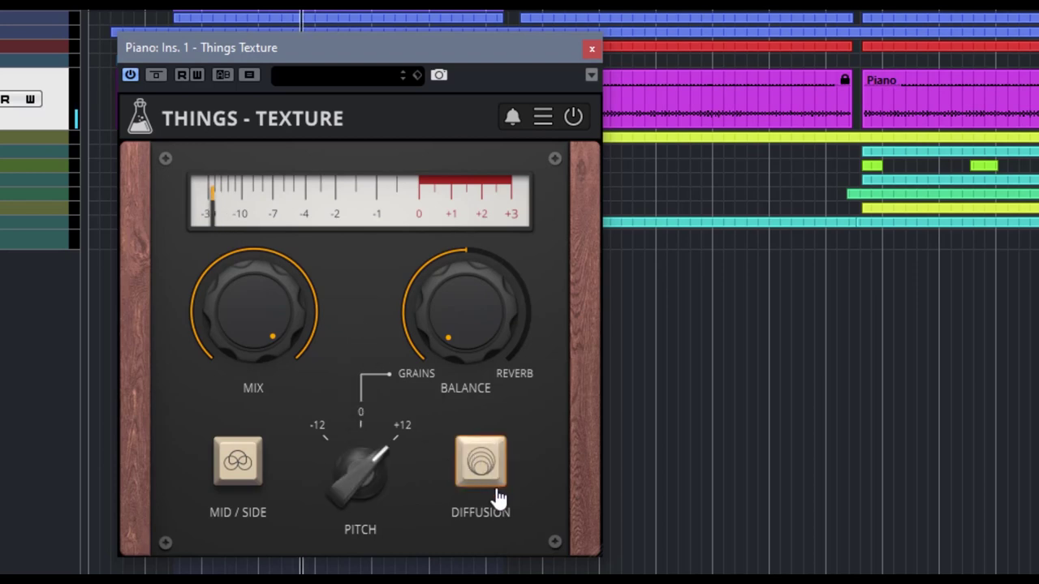
Enable Mid/Side and try the grains pitch at -12 before returning it to 0
{"action": "left_click", "coordinate": [256, 468]}
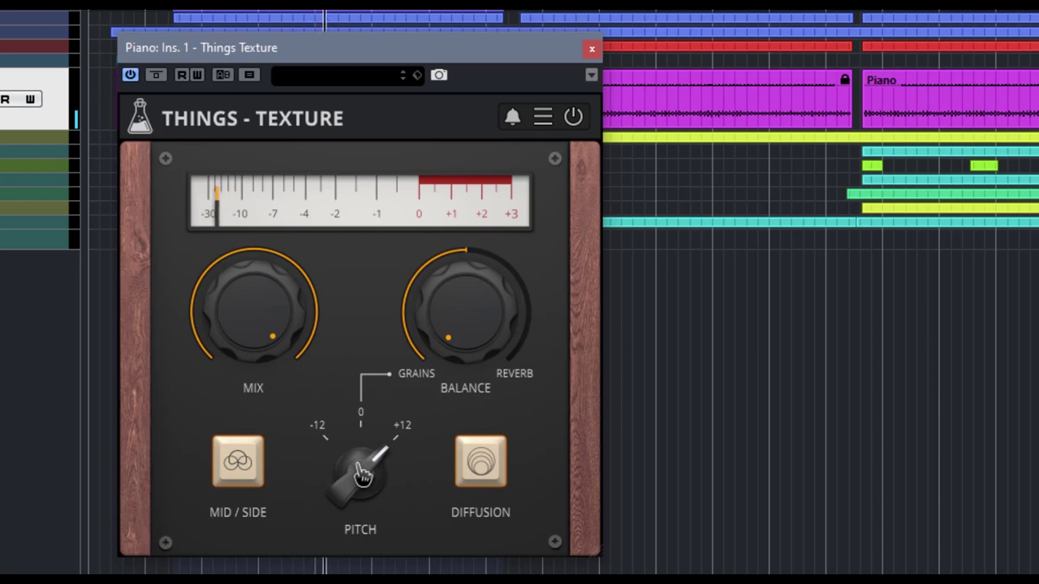
{"action": "left_click_drag", "start_coordinate": [362, 474], "coordinate": [371, 560]}
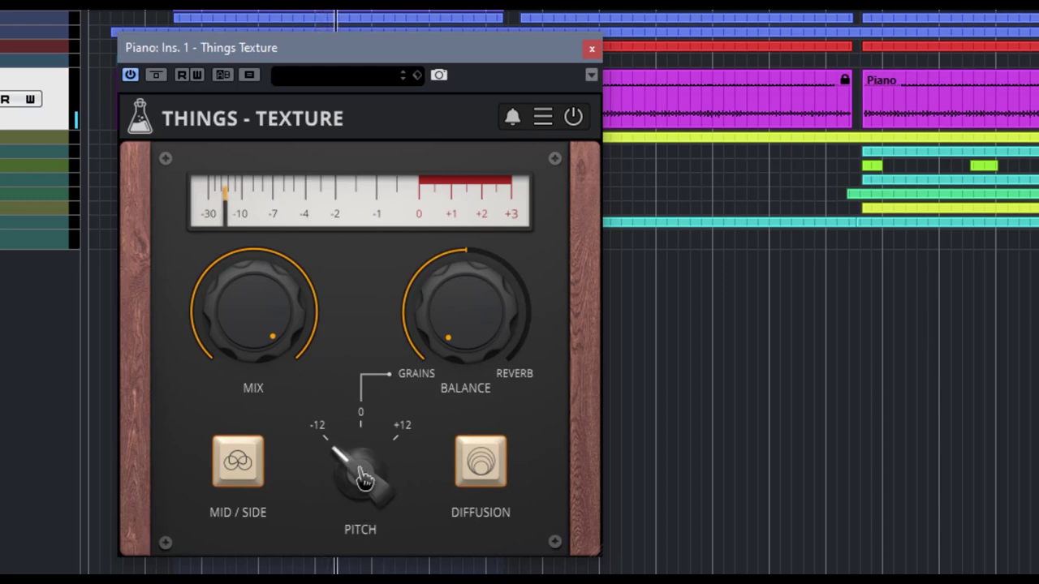
{"action": "left_click_drag", "start_coordinate": [364, 479], "coordinate": [360, 436]}
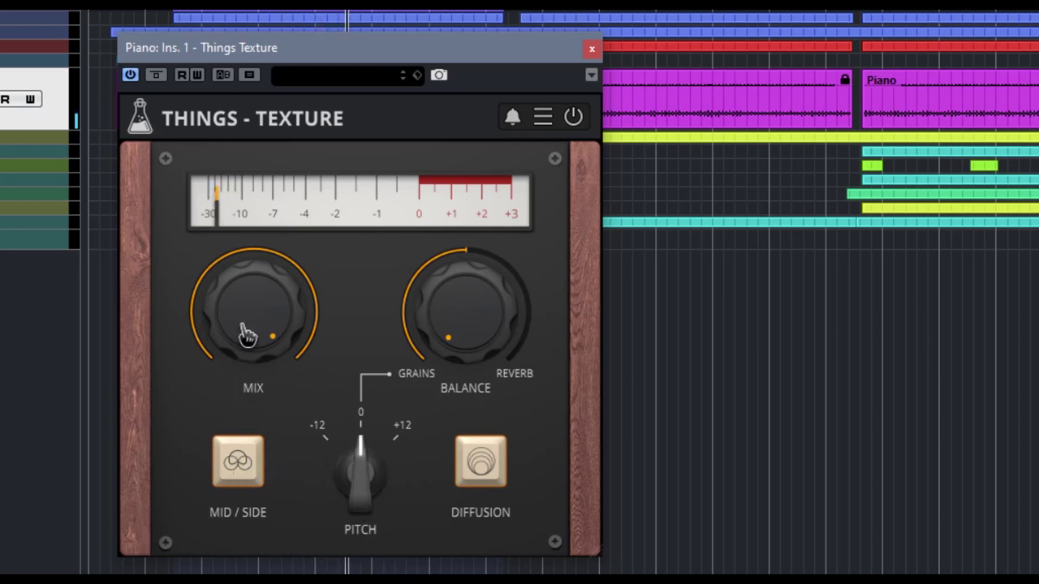
Set a high but not full mix and a balance moderately toward reverb, with Mid/Side and Diffusion turned off
{"action": "left_click_drag", "start_coordinate": [247, 332], "coordinate": [304, 492]}
{"action": "left_click_drag", "start_coordinate": [454, 361], "coordinate": [407, 307]}
{"action": "left_click", "coordinate": [226, 471]}
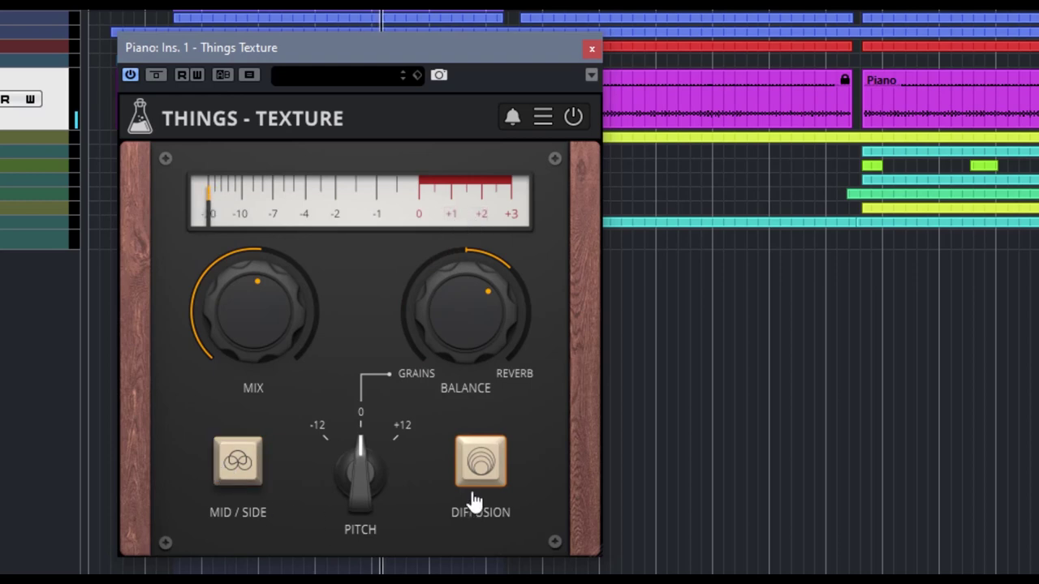
{"action": "left_click", "coordinate": [479, 476]}
{"action": "left_click_drag", "start_coordinate": [280, 337], "coordinate": [278, 275]}
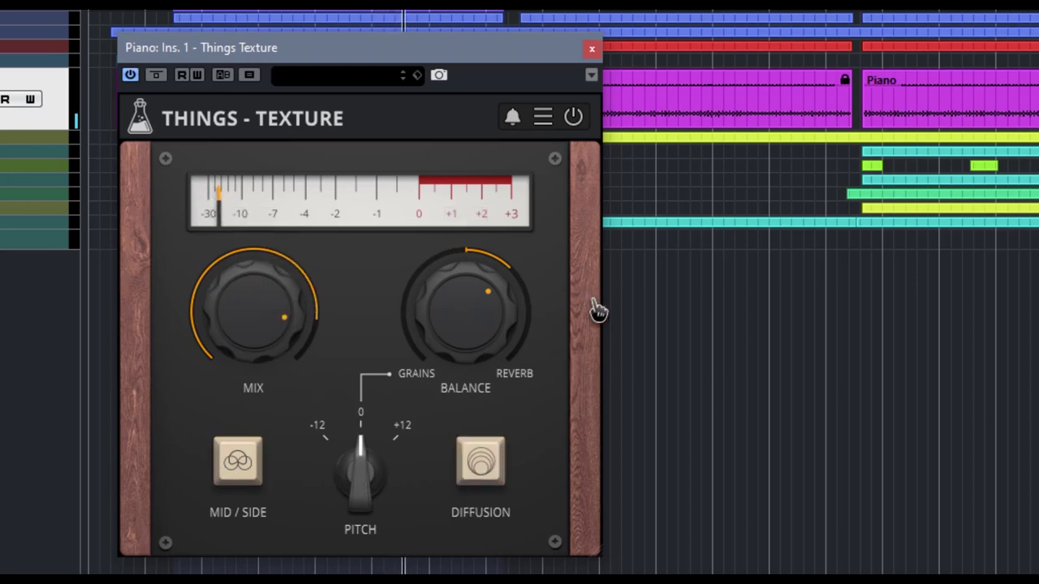